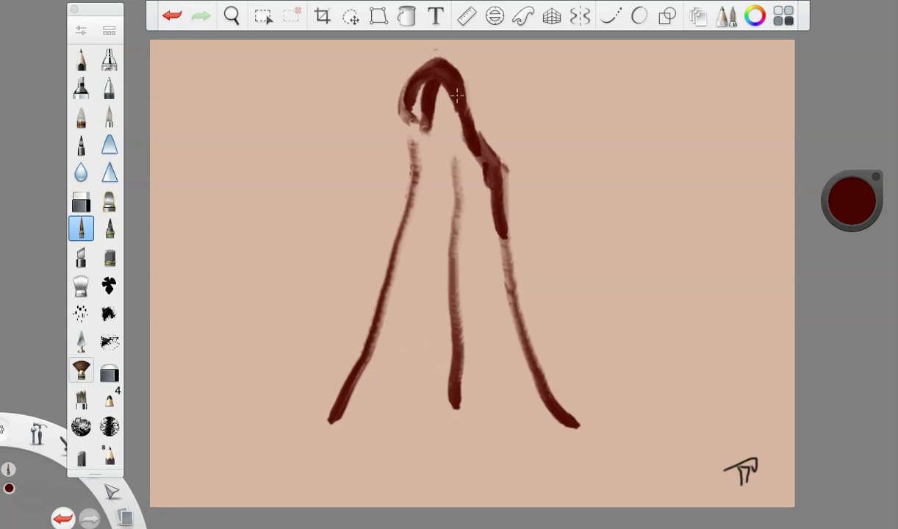
Thicken the dark red outline around the hood and along both sides of the cloak, undoing the stray stroke on the right side
mouse_move(412, 79)
mouse_down()
mouse_move(403, 105)
mouse_move(423, 171)
mouse_move(416, 208)
mouse_up()
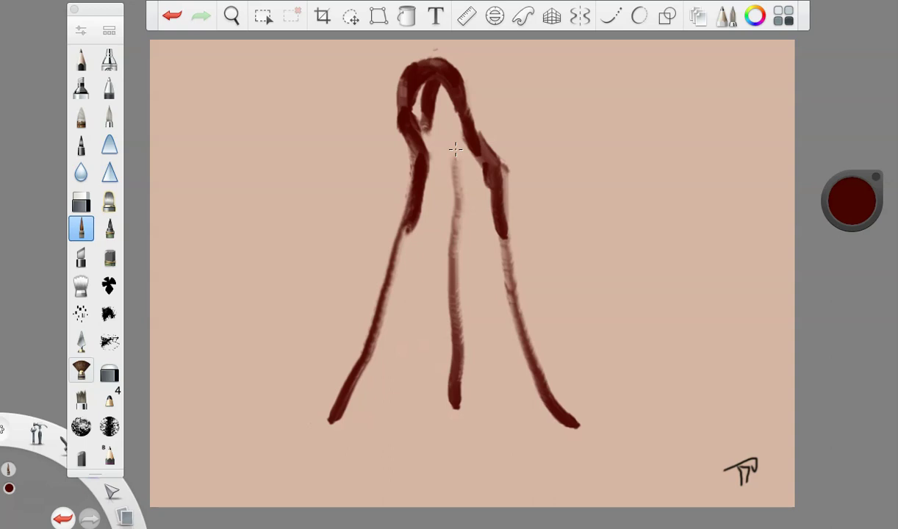
drag(457, 106, 484, 215)
drag(490, 170, 506, 300)
drag(508, 197, 526, 343)
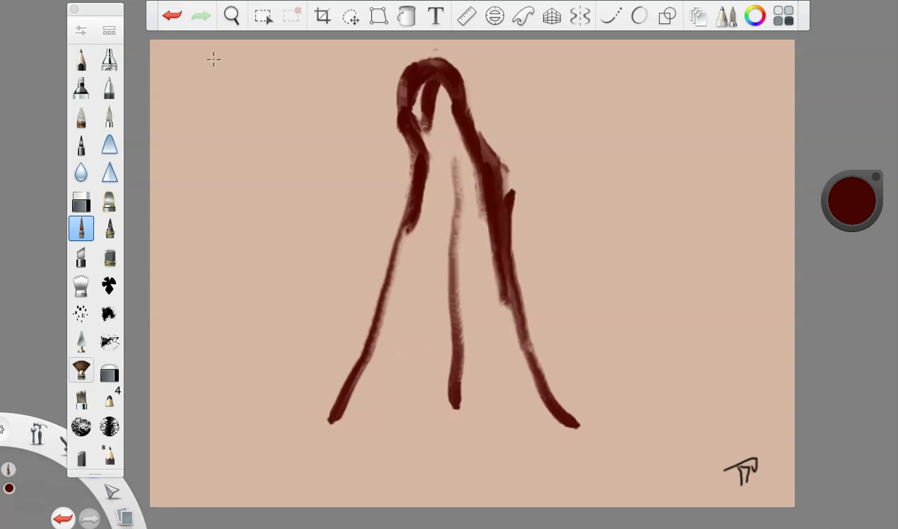
click(172, 15)
mouse_move(471, 145)
mouse_down()
mouse_move(451, 110)
mouse_move(479, 149)
mouse_move(446, 64)
mouse_move(412, 68)
mouse_move(433, 52)
mouse_up()
mouse_move(397, 129)
mouse_down()
mouse_move(410, 69)
mouse_move(403, 105)
mouse_move(426, 175)
mouse_move(374, 369)
mouse_move(373, 340)
mouse_move(345, 408)
mouse_move(392, 309)
mouse_move(408, 244)
mouse_up()
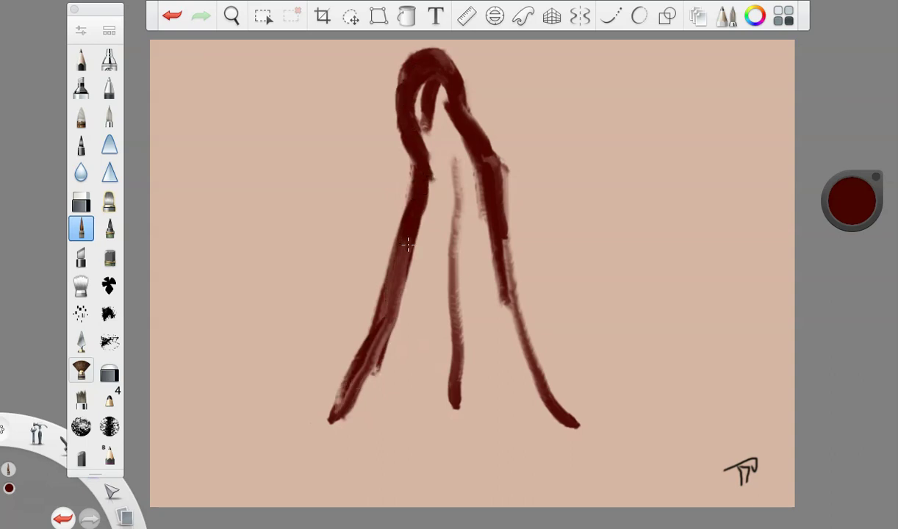
Fill the hood with dark red and paint a hem band joining the bottom ends of the cloak's two sides
mouse_move(413, 139)
mouse_down()
mouse_move(448, 147)
mouse_move(442, 158)
mouse_move(419, 112)
mouse_move(425, 88)
mouse_move(424, 145)
mouse_move(443, 187)
mouse_move(412, 105)
mouse_move(419, 143)
mouse_move(431, 150)
mouse_move(440, 102)
mouse_move(471, 179)
mouse_move(484, 226)
mouse_move(459, 137)
mouse_move(494, 302)
mouse_move(505, 224)
mouse_move(502, 334)
mouse_move(500, 184)
mouse_move(534, 393)
mouse_move(434, 417)
mouse_up()
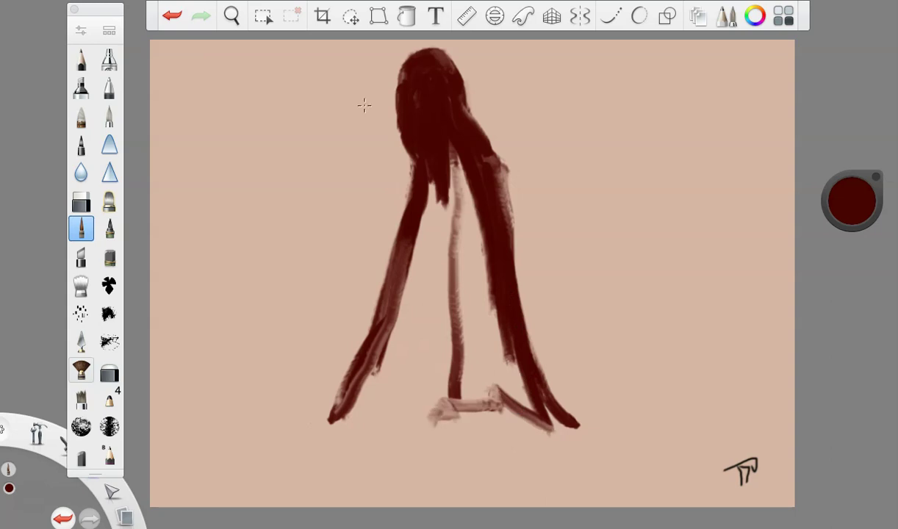
mouse_move(545, 440)
mouse_down()
mouse_move(507, 397)
mouse_move(522, 411)
mouse_move(364, 425)
mouse_move(383, 426)
mouse_move(345, 405)
mouse_move(376, 355)
mouse_up()
mouse_move(438, 141)
mouse_down()
mouse_move(457, 287)
mouse_move(471, 232)
mouse_move(511, 380)
mouse_up()
click(174, 12)
mouse_move(507, 341)
mouse_down()
mouse_move(522, 412)
mouse_move(386, 422)
mouse_move(355, 408)
mouse_move(372, 419)
mouse_move(373, 355)
mouse_move(368, 398)
mouse_move(349, 384)
mouse_up()
Enlarge the brush and fill the upper body of the cloak with dark red below the hood
click(73, 25)
drag(183, 244, 193, 244)
click(144, 52)
drag(430, 144, 428, 277)
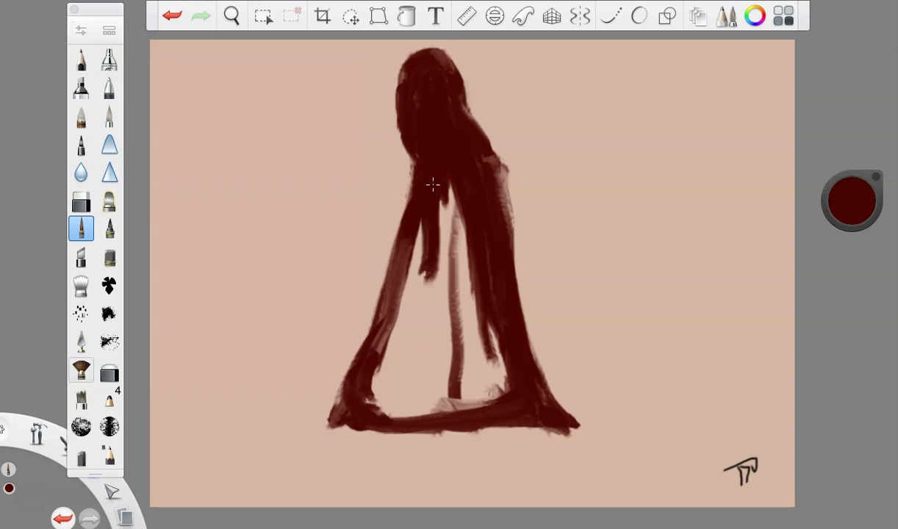
mouse_move(431, 164)
mouse_down()
mouse_move(433, 234)
mouse_move(397, 334)
mouse_up()
drag(410, 198, 376, 323)
mouse_move(431, 176)
mouse_down()
mouse_move(439, 257)
mouse_move(465, 321)
mouse_up()
drag(465, 195, 470, 277)
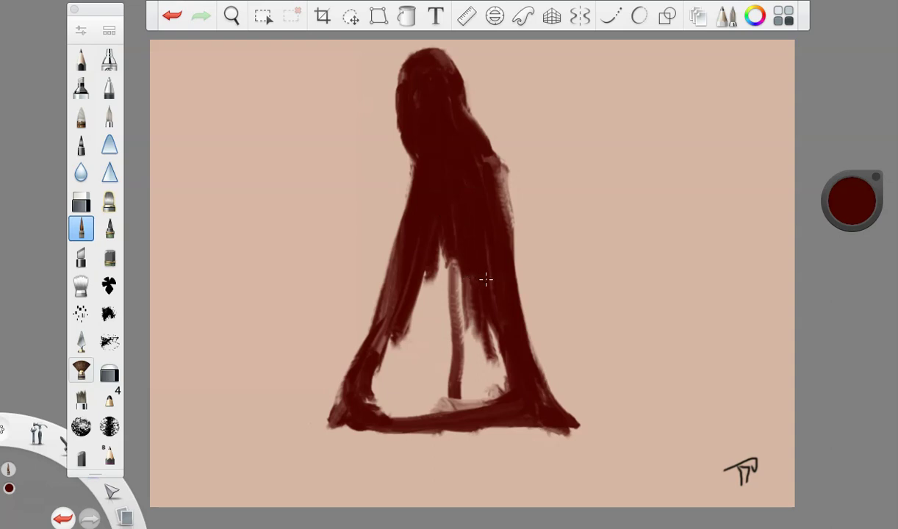
Fill the remaining gaps in the middle and lower cloak with dark red down to the hem
drag(441, 239, 463, 353)
mouse_move(459, 294)
mouse_down()
mouse_move(497, 393)
mouse_move(393, 413)
mouse_move(399, 316)
mouse_up()
drag(424, 235, 473, 336)
mouse_move(451, 173)
mouse_down()
mouse_move(479, 342)
mouse_move(491, 297)
mouse_move(492, 373)
mouse_move(465, 393)
mouse_move(462, 325)
mouse_move(531, 403)
mouse_move(473, 419)
mouse_up()
mouse_move(436, 222)
mouse_down()
mouse_move(443, 357)
mouse_move(446, 289)
mouse_move(441, 372)
mouse_move(460, 390)
mouse_move(392, 406)
mouse_up()
drag(428, 247, 371, 346)
drag(425, 217, 364, 376)
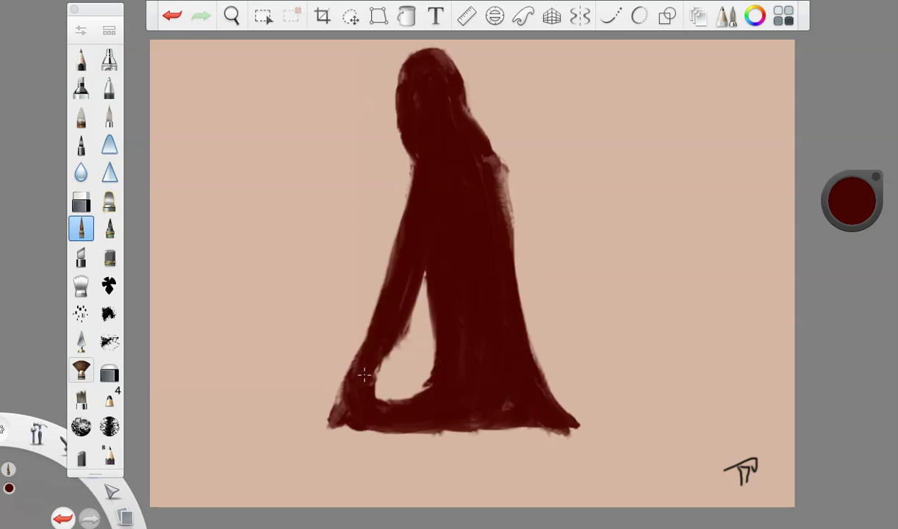
mouse_move(427, 254)
mouse_down()
mouse_move(428, 325)
mouse_move(408, 402)
mouse_up()
mouse_move(407, 279)
mouse_down()
mouse_move(397, 388)
mouse_move(377, 397)
mouse_up()
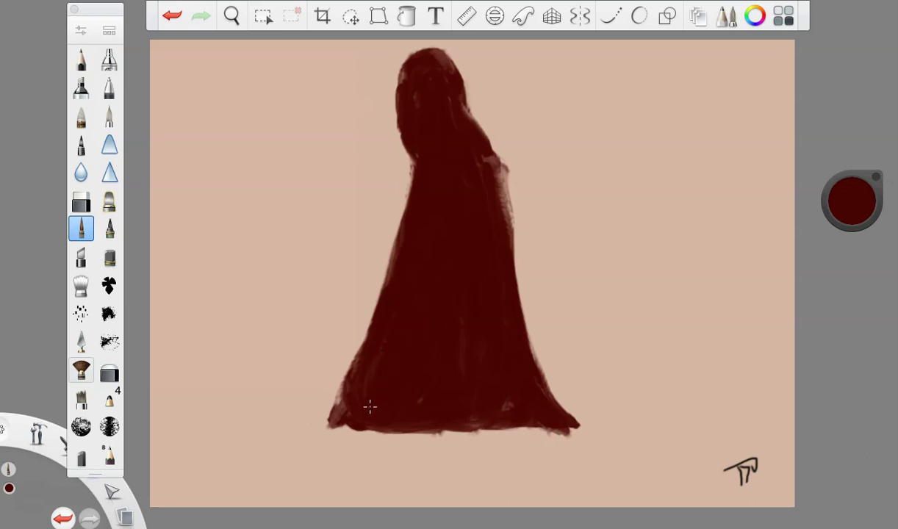
Touch up the hem and lower left corner in dark red, and repaint the top of the hood
drag(485, 415, 514, 408)
drag(365, 395, 337, 420)
drag(336, 420, 377, 342)
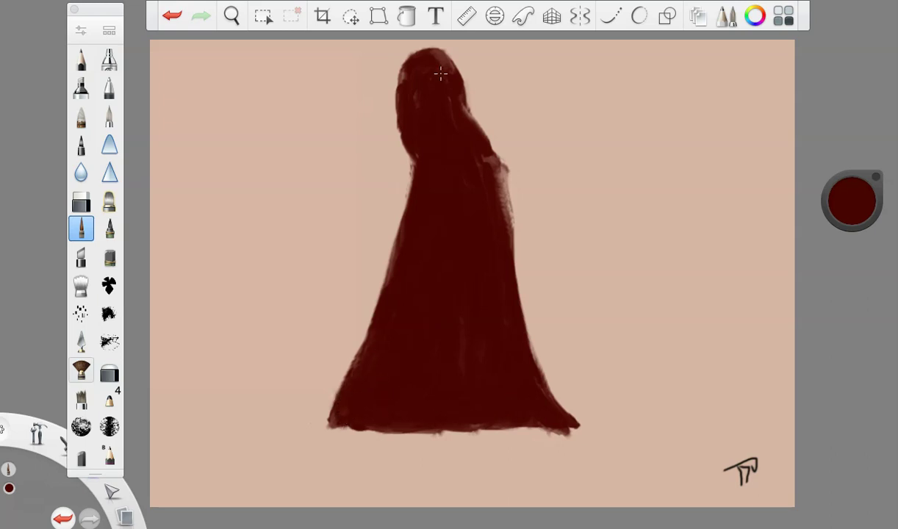
mouse_move(440, 76)
mouse_down()
mouse_move(416, 57)
mouse_move(438, 66)
mouse_move(428, 55)
mouse_move(425, 86)
mouse_up()
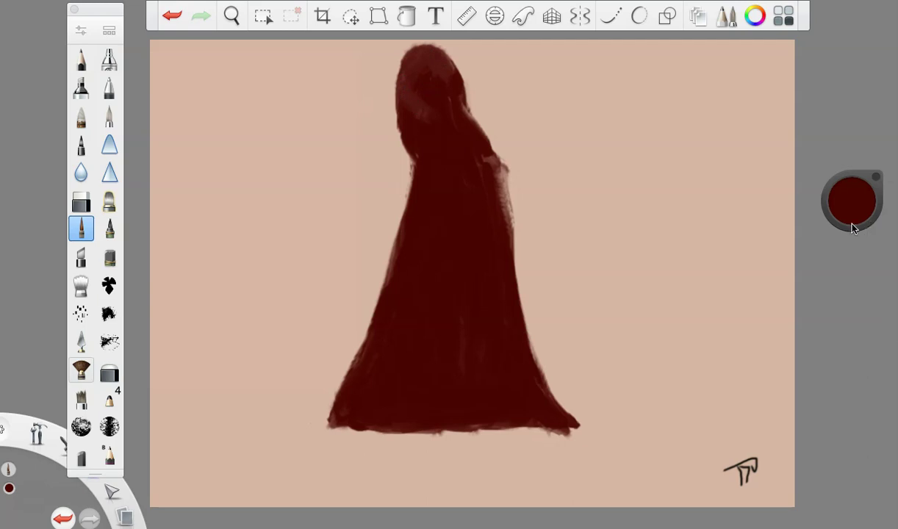
Sample the tan background colour, set the brush size to 21.4, and carve the chin, neck and left edge of the figure
drag(852, 228, 321, 266)
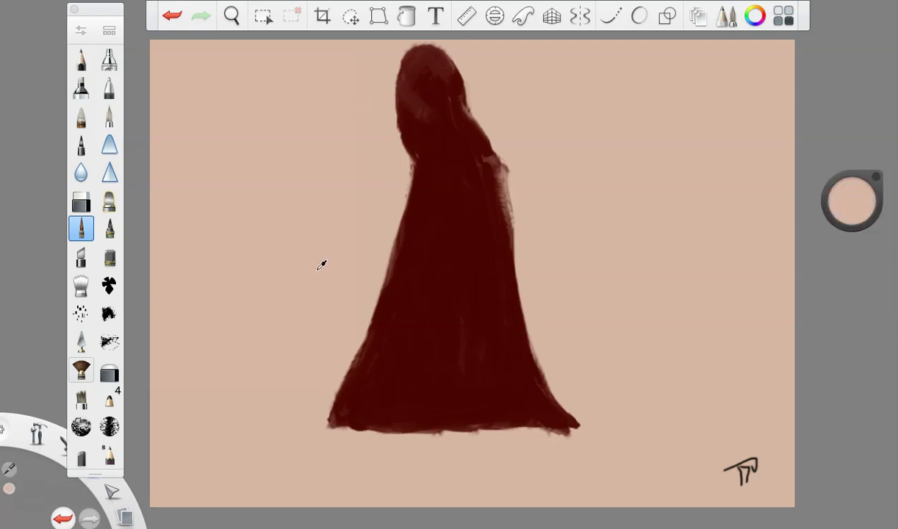
click(81, 30)
drag(177, 241, 177, 235)
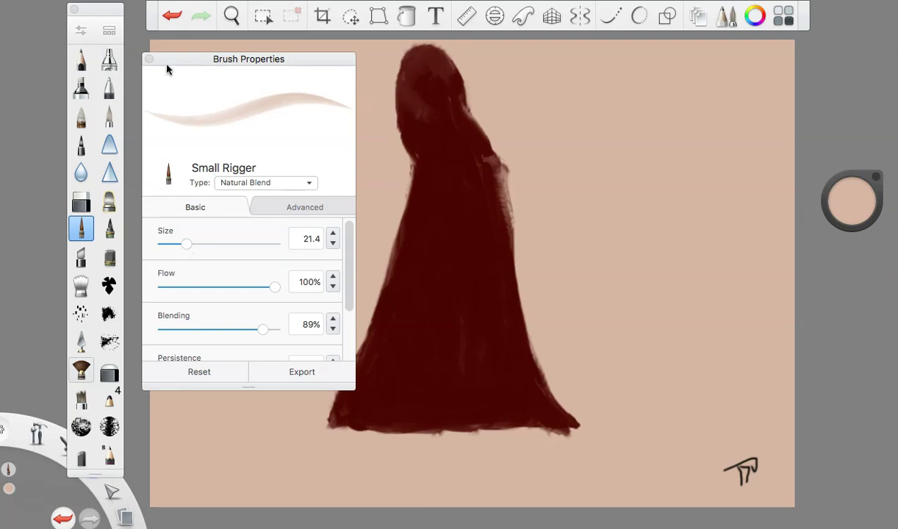
click(149, 59)
mouse_move(390, 99)
mouse_down()
mouse_move(414, 147)
mouse_move(407, 139)
mouse_up()
mouse_move(394, 103)
mouse_down()
mouse_move(410, 161)
mouse_move(422, 147)
mouse_move(425, 168)
mouse_move(408, 156)
mouse_move(412, 187)
mouse_move(383, 306)
mouse_move(386, 258)
mouse_move(336, 401)
mouse_move(372, 318)
mouse_move(351, 364)
mouse_up()
mouse_move(405, 131)
mouse_down()
mouse_move(399, 120)
mouse_move(416, 134)
mouse_move(419, 190)
mouse_move(373, 315)
mouse_up()
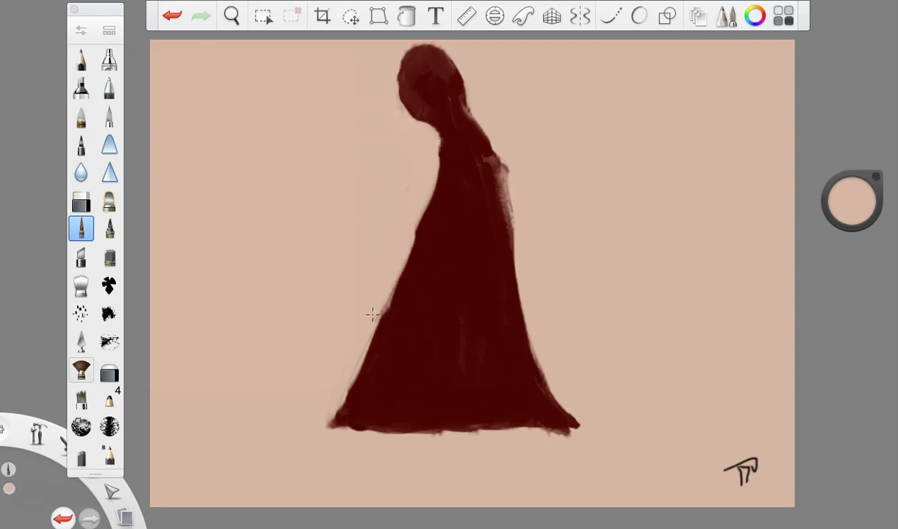
drag(420, 192, 365, 343)
Trim the cloak's right edge from the shoulder to the hem with the tan background colour
mouse_move(505, 196)
mouse_down()
mouse_move(497, 133)
mouse_move(511, 209)
mouse_move(499, 129)
mouse_move(516, 286)
mouse_up()
drag(518, 243, 529, 328)
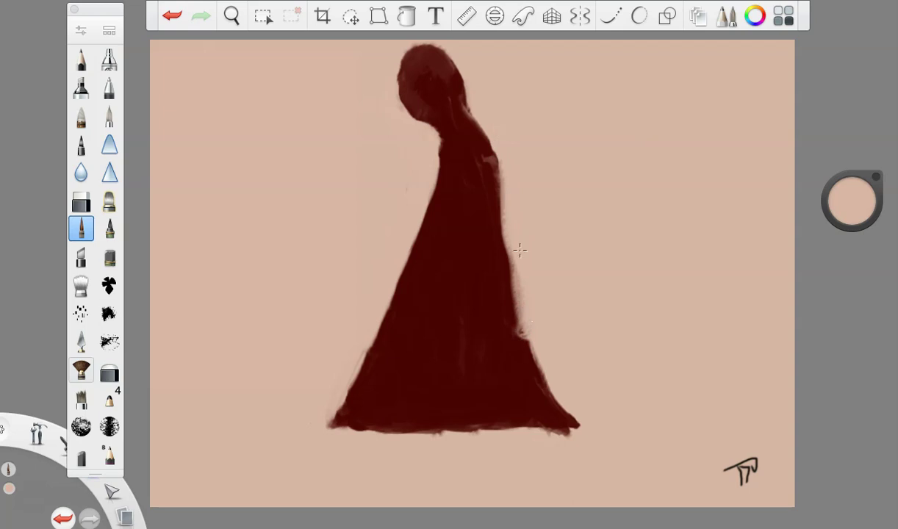
mouse_move(520, 257)
mouse_down()
mouse_move(523, 329)
mouse_move(547, 374)
mouse_move(604, 367)
mouse_move(552, 346)
mouse_move(549, 378)
mouse_up()
Switch the brush colour to white and paint an oval face inside the hood
click(848, 213)
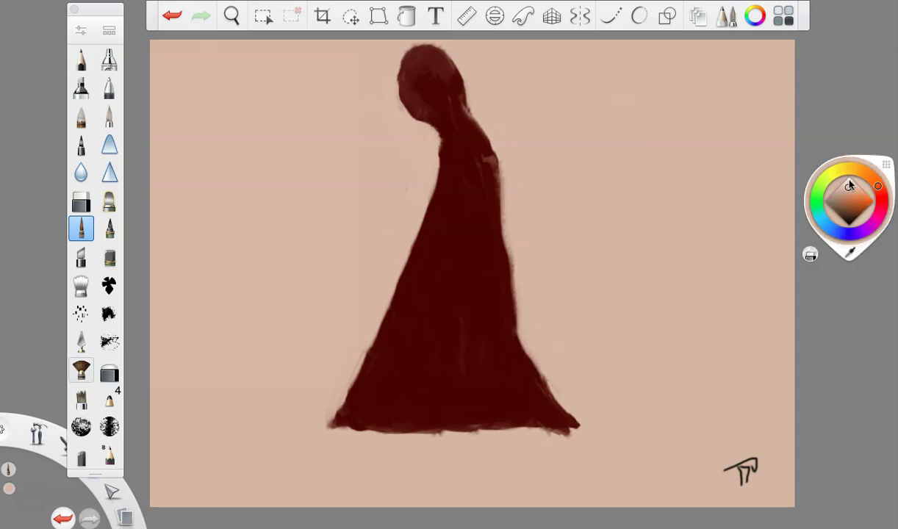
mouse_move(426, 80)
mouse_down()
mouse_move(408, 99)
mouse_move(422, 74)
mouse_move(419, 99)
mouse_move(402, 111)
mouse_move(397, 61)
mouse_move(413, 85)
mouse_move(404, 95)
mouse_up()
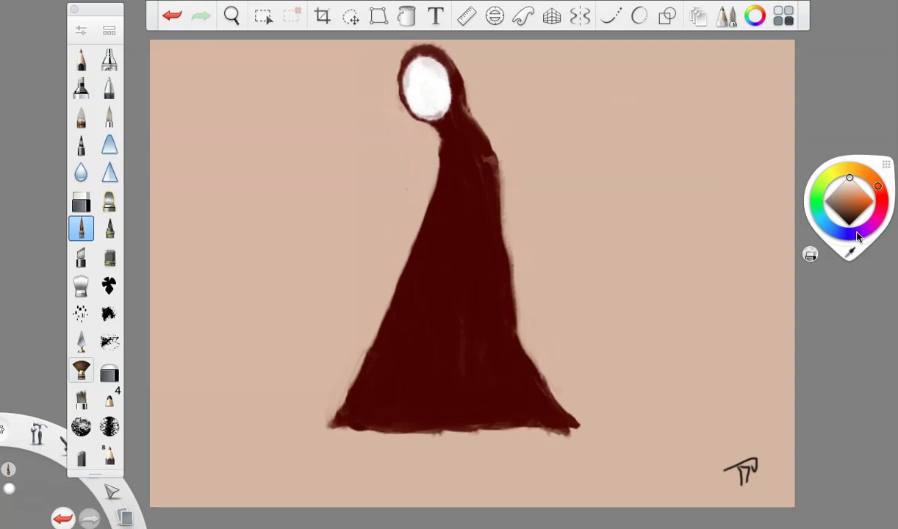
Set the brush colour to dark red and adjust the brush size
click(879, 202)
drag(844, 212, 856, 227)
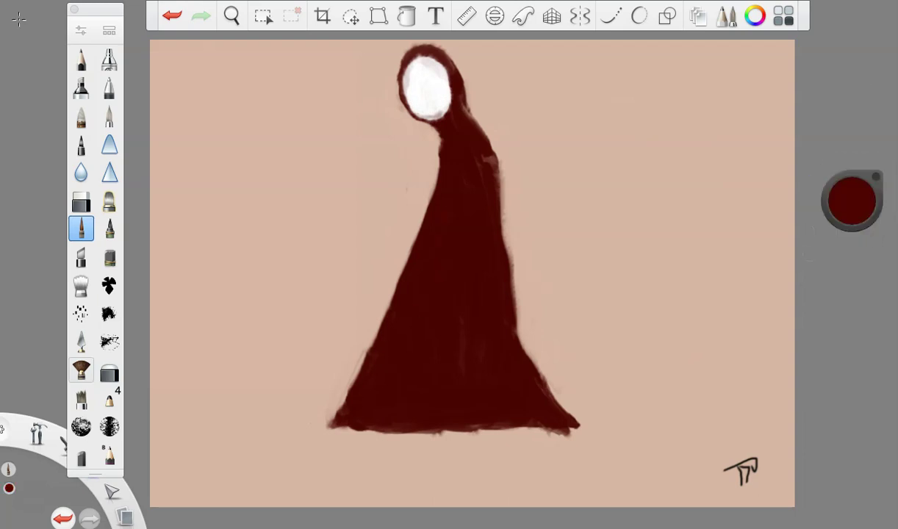
click(81, 30)
drag(192, 234, 180, 233)
click(145, 58)
Darken the colour to near-black and paint a wide shadow down the left half of the cloak, undoing the first stroke
drag(851, 205, 854, 250)
mouse_move(364, 378)
mouse_down()
mouse_move(402, 297)
mouse_move(341, 421)
mouse_up()
key(ctrl+z)
mouse_move(400, 312)
mouse_down()
mouse_move(400, 381)
mouse_move(360, 400)
mouse_move(367, 403)
mouse_up()
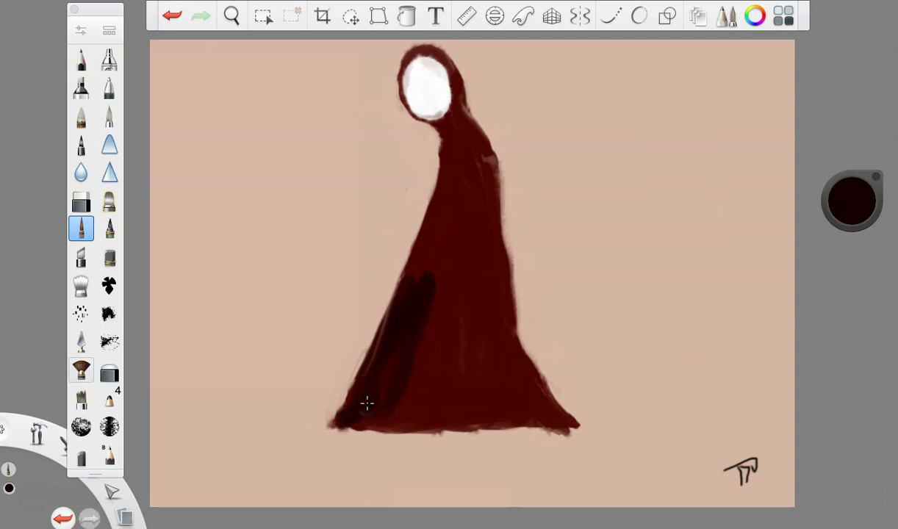
mouse_move(395, 328)
mouse_down()
mouse_move(405, 325)
mouse_move(362, 419)
mouse_up()
mouse_move(404, 241)
mouse_down()
mouse_move(413, 289)
mouse_move(457, 182)
mouse_move(424, 128)
mouse_move(434, 222)
mouse_move(452, 196)
mouse_move(429, 349)
mouse_move(404, 419)
mouse_up()
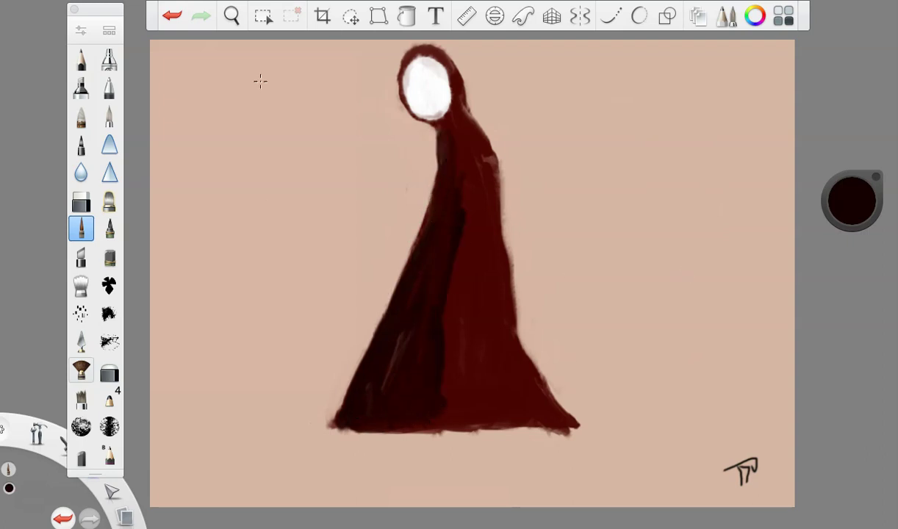
mouse_move(453, 261)
mouse_down()
mouse_move(457, 182)
mouse_move(435, 353)
mouse_move(467, 414)
mouse_up()
Lighten the colour to a very dark red and blend it through the middle and right side of the cloak
drag(865, 200, 855, 181)
drag(476, 187, 478, 157)
mouse_move(463, 217)
mouse_down()
mouse_move(461, 371)
mouse_move(479, 385)
mouse_move(454, 414)
mouse_up()
mouse_move(478, 158)
mouse_down()
mouse_move(485, 337)
mouse_move(473, 359)
mouse_up()
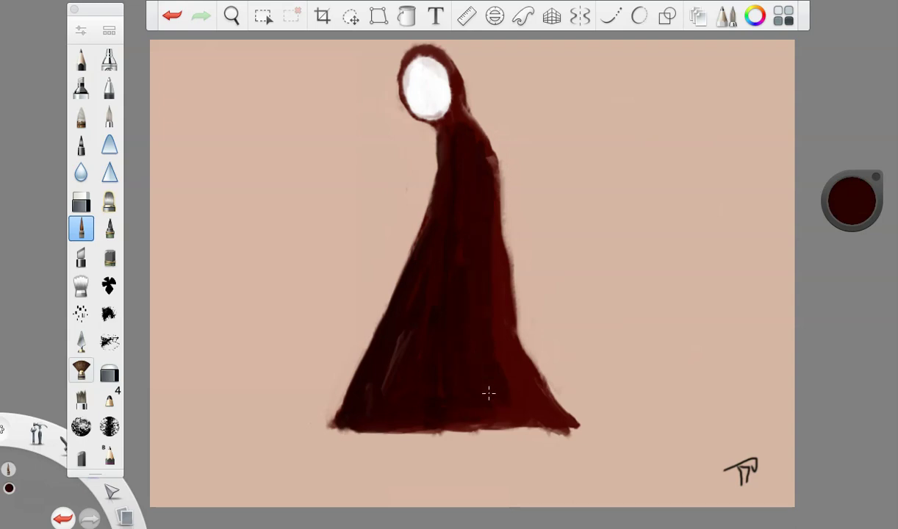
drag(482, 224, 486, 272)
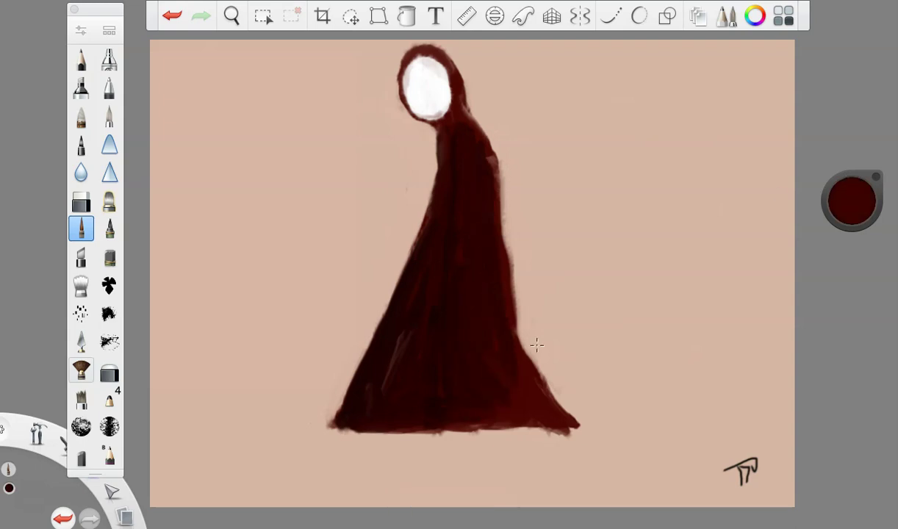
mouse_move(503, 344)
mouse_down()
mouse_move(507, 290)
mouse_move(517, 397)
mouse_move(538, 413)
mouse_move(490, 394)
mouse_up()
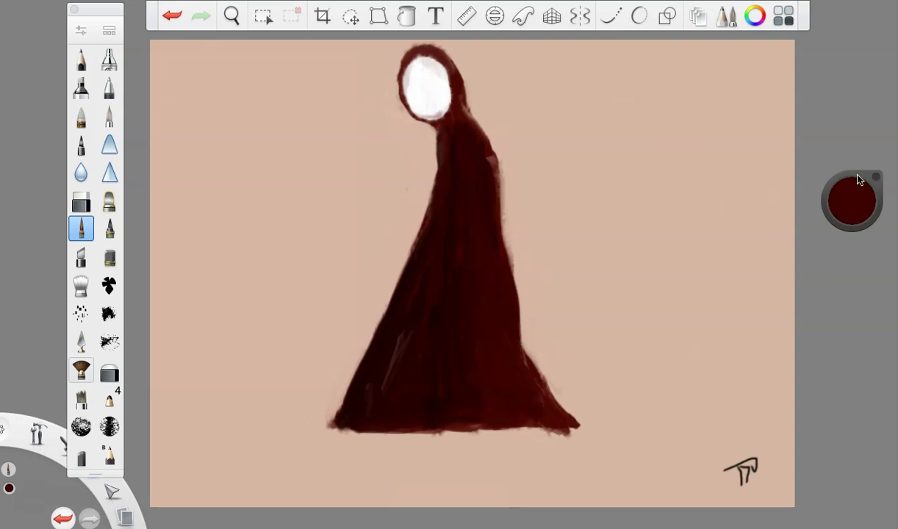
Brighten the colour to stronger reds, adjust the brush size, and paint the lit right side of the cloak from shoulder to hem
drag(859, 191, 858, 154)
click(81, 31)
drag(178, 236, 175, 236)
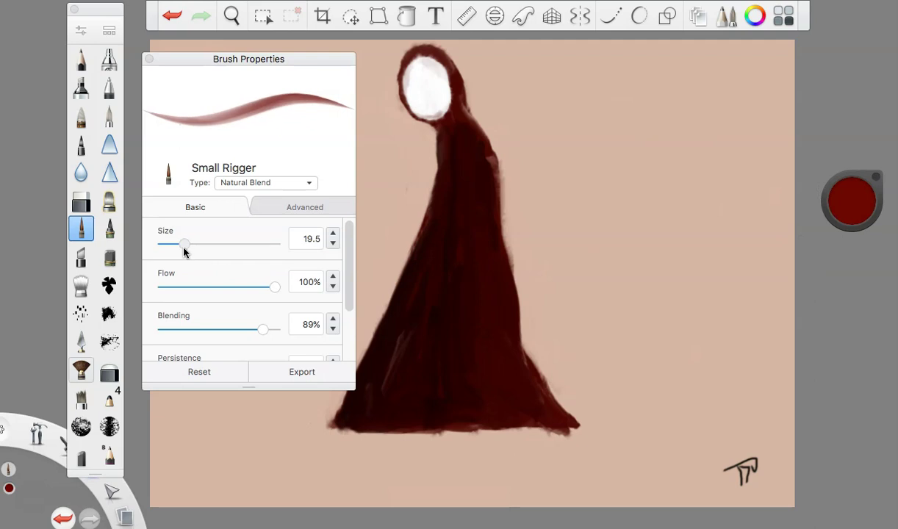
click(149, 61)
mouse_move(480, 145)
mouse_down()
mouse_move(459, 141)
mouse_move(487, 277)
mouse_move(490, 237)
mouse_move(537, 401)
mouse_move(495, 255)
mouse_up()
drag(861, 192, 865, 117)
drag(464, 114, 505, 300)
mouse_move(494, 227)
mouse_down()
mouse_move(524, 371)
mouse_move(547, 405)
mouse_up()
Darken the red and blend the transition between the bright right side and the shadow from the neck to the hem
drag(852, 195, 856, 239)
drag(461, 110, 476, 163)
click(169, 16)
mouse_move(446, 118)
mouse_down()
mouse_move(459, 124)
mouse_move(479, 172)
mouse_move(499, 361)
mouse_move(537, 402)
mouse_up()
drag(855, 184, 813, 227)
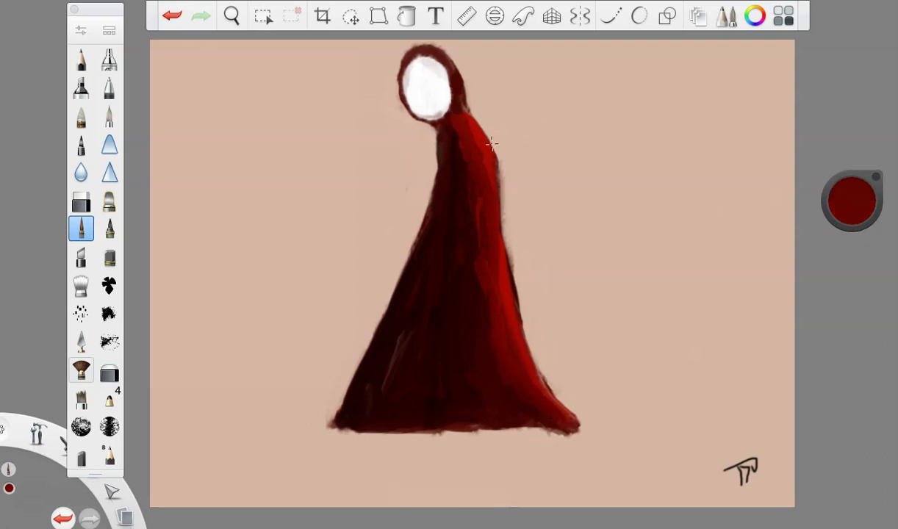
mouse_move(457, 117)
mouse_down()
mouse_move(487, 304)
mouse_move(481, 330)
mouse_move(525, 410)
mouse_up()
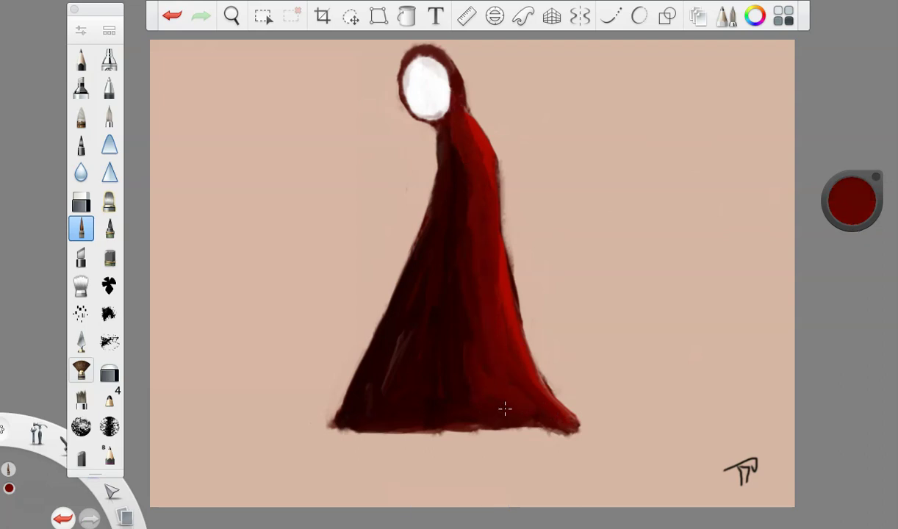
Brighten the red, set the brush size to 11.1, and paint thin highlights on the hood and the cloak's folds
drag(851, 200, 806, 132)
click(71, 31)
mouse_move(173, 244)
mouse_down()
mouse_move(166, 244)
mouse_move(175, 244)
mouse_up()
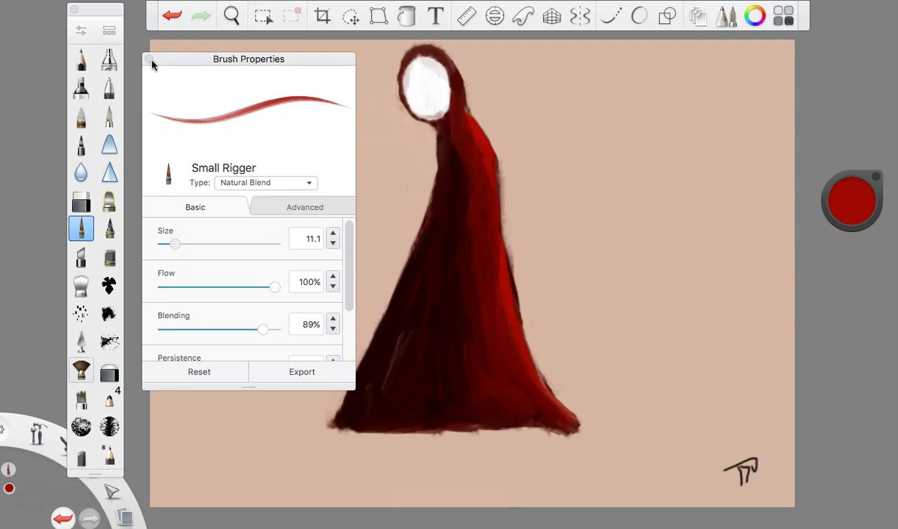
click(149, 59)
mouse_move(436, 66)
mouse_down()
mouse_move(430, 58)
mouse_move(449, 88)
mouse_move(438, 65)
mouse_move(404, 66)
mouse_move(425, 54)
mouse_move(461, 111)
mouse_move(463, 184)
mouse_move(501, 270)
mouse_move(532, 398)
mouse_up()
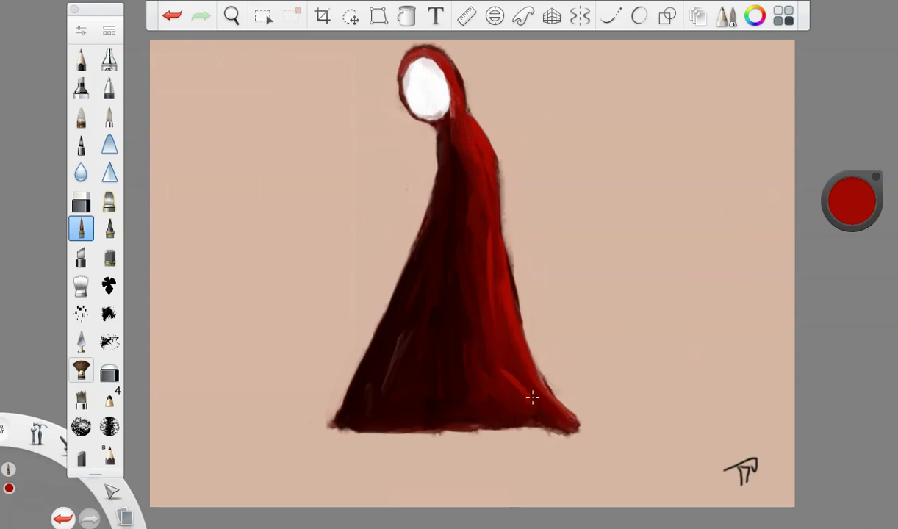
mouse_move(477, 151)
mouse_down()
mouse_move(459, 148)
mouse_move(469, 195)
mouse_move(453, 314)
mouse_move(461, 316)
mouse_move(450, 314)
mouse_up()
Switch to dark red and shade the hood's inner rim and the centre folds of the cloak
drag(852, 200, 850, 288)
mouse_move(406, 73)
mouse_down()
mouse_move(405, 90)
mouse_move(437, 56)
mouse_move(405, 72)
mouse_move(436, 60)
mouse_move(453, 124)
mouse_up()
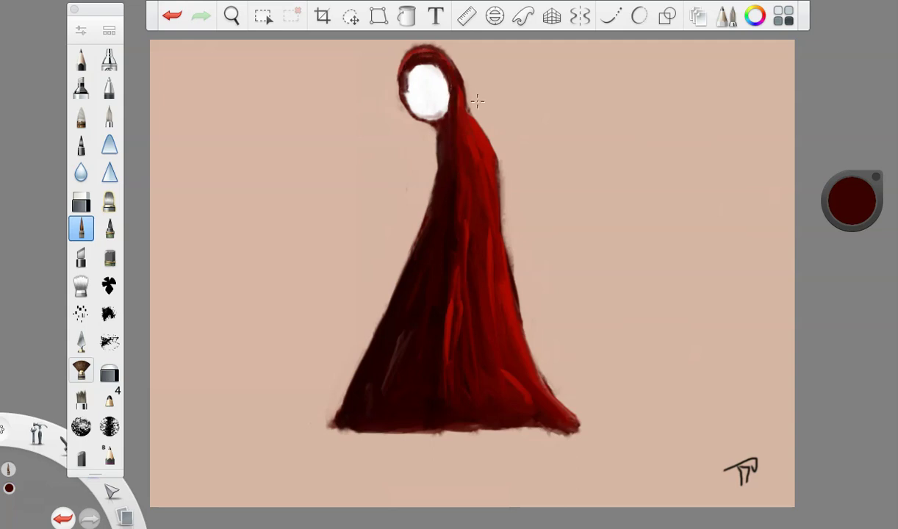
mouse_move(462, 254)
mouse_down()
mouse_move(447, 320)
mouse_move(446, 416)
mouse_up()
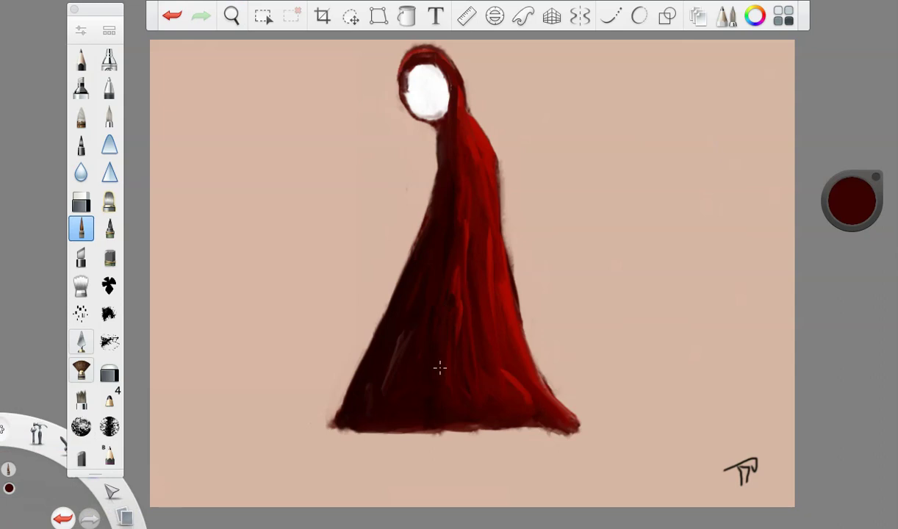
Lighten the colour to a medium red and add fold strokes in the lower centre of the cloak
drag(850, 208, 851, 180)
mouse_move(461, 290)
mouse_down()
mouse_move(455, 361)
mouse_move(474, 405)
mouse_move(445, 375)
mouse_up()
mouse_move(490, 257)
mouse_down()
mouse_move(473, 410)
mouse_move(438, 315)
mouse_up()
mouse_move(437, 361)
mouse_down()
mouse_move(431, 417)
mouse_move(445, 418)
mouse_move(437, 298)
mouse_up()
Brighten the colour to vivid red and paint highlights from the shoulder down the right side to the hem
click(80, 30)
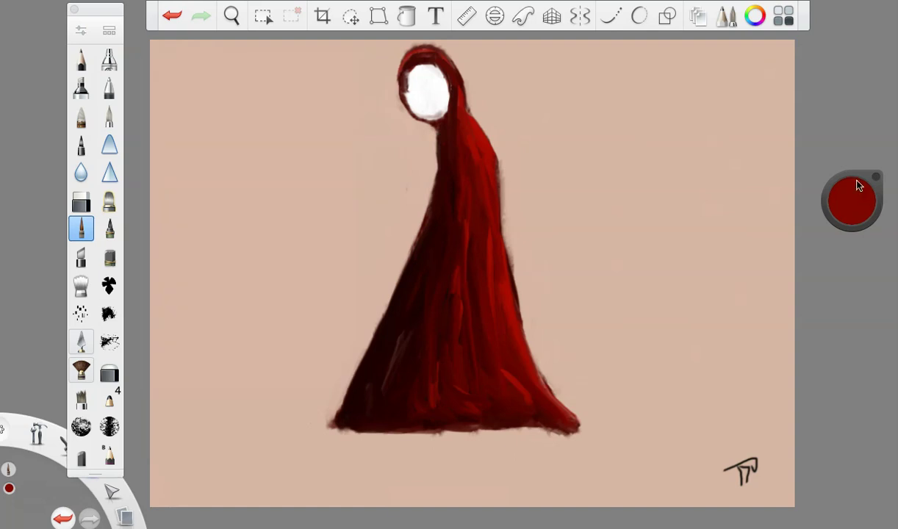
drag(858, 196, 853, 112)
mouse_move(434, 149)
mouse_down()
mouse_move(470, 141)
mouse_move(488, 189)
mouse_move(462, 130)
mouse_move(470, 193)
mouse_move(498, 258)
mouse_move(505, 326)
mouse_move(491, 189)
mouse_move(502, 327)
mouse_move(537, 403)
mouse_move(521, 400)
mouse_move(494, 362)
mouse_move(546, 406)
mouse_up()
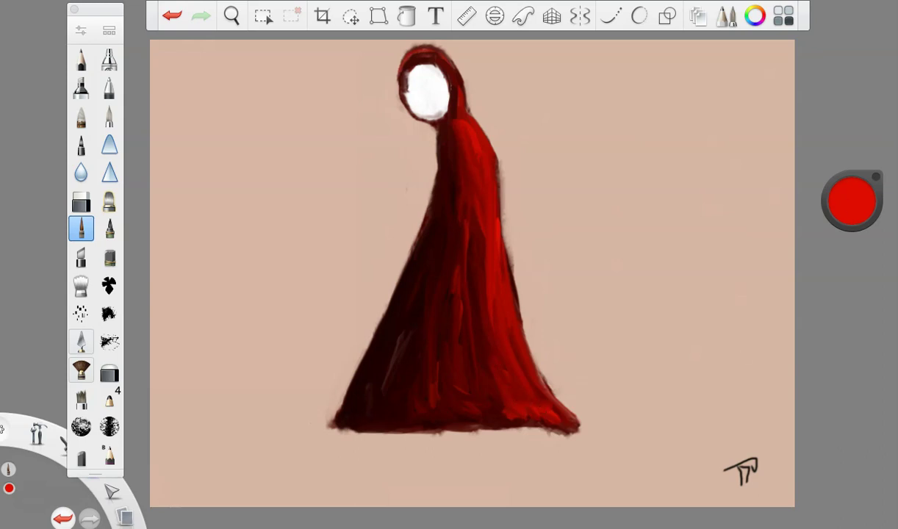
Lighten the colour to coral red, adjust the brush size, and highlight the hood's back, shoulder and right edge of the cloak
drag(851, 200, 852, 129)
click(81, 30)
drag(179, 245, 177, 245)
click(150, 59)
mouse_move(472, 147)
mouse_down()
mouse_move(465, 111)
mouse_move(487, 288)
mouse_move(499, 248)
mouse_move(535, 403)
mouse_up()
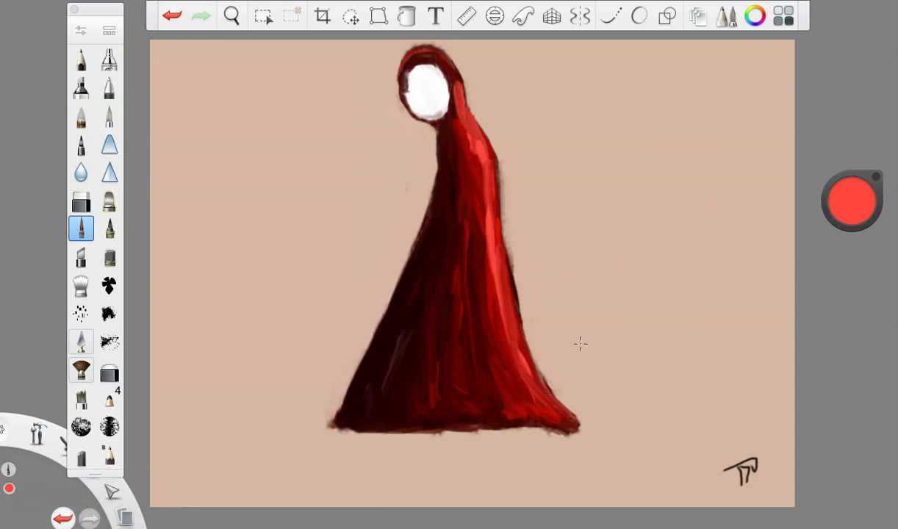
Vary the red and blend strokes into the lower right highlight and along the hood's rim, undoing one stroke
drag(845, 207, 845, 219)
mouse_move(489, 308)
mouse_down()
mouse_move(475, 227)
mouse_move(487, 155)
mouse_move(471, 138)
mouse_move(520, 394)
mouse_up()
drag(851, 200, 838, 367)
click(172, 15)
drag(442, 68, 457, 110)
Sample the tan background colour and trim the bottom of the hem into an uneven edge
click(857, 215)
click(665, 373)
drag(562, 434, 317, 424)
mouse_move(446, 423)
mouse_down()
mouse_move(336, 435)
mouse_move(585, 406)
mouse_move(429, 409)
mouse_move(348, 440)
mouse_move(424, 438)
mouse_move(321, 440)
mouse_move(341, 418)
mouse_up()
Change the colour to light pink and paint a bright highlight down the cloak's right side, undoing the first stroke
click(864, 195)
click(851, 252)
click(396, 320)
drag(851, 200, 858, 130)
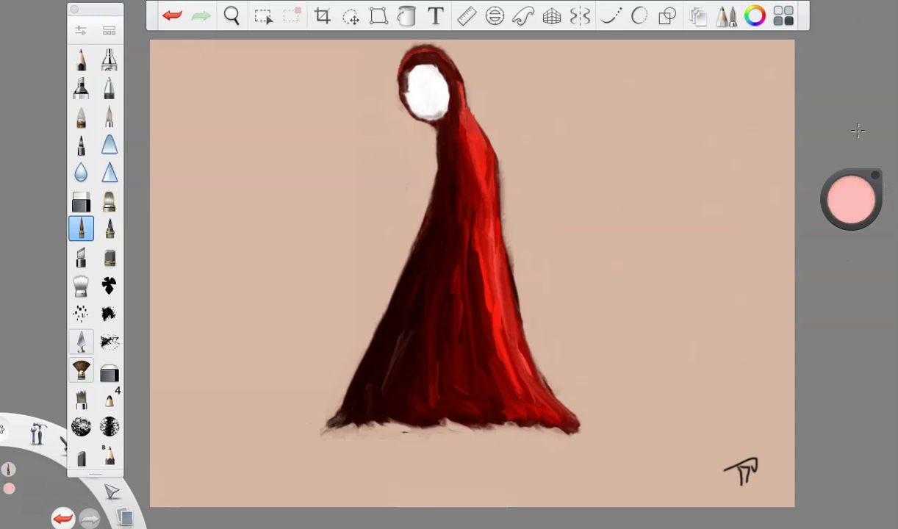
mouse_move(445, 112)
mouse_down()
mouse_move(498, 277)
mouse_move(506, 330)
mouse_up()
key(ctrl+z)
mouse_move(487, 199)
mouse_down()
mouse_move(491, 249)
mouse_move(531, 380)
mouse_up()
Deepen the colour to coral and vivid red, and blend the pink highlight into the hood, shoulder and right-hand folds
drag(875, 199, 863, 290)
mouse_move(440, 96)
mouse_down()
mouse_move(462, 116)
mouse_move(497, 288)
mouse_move(536, 397)
mouse_move(524, 380)
mouse_move(549, 409)
mouse_up()
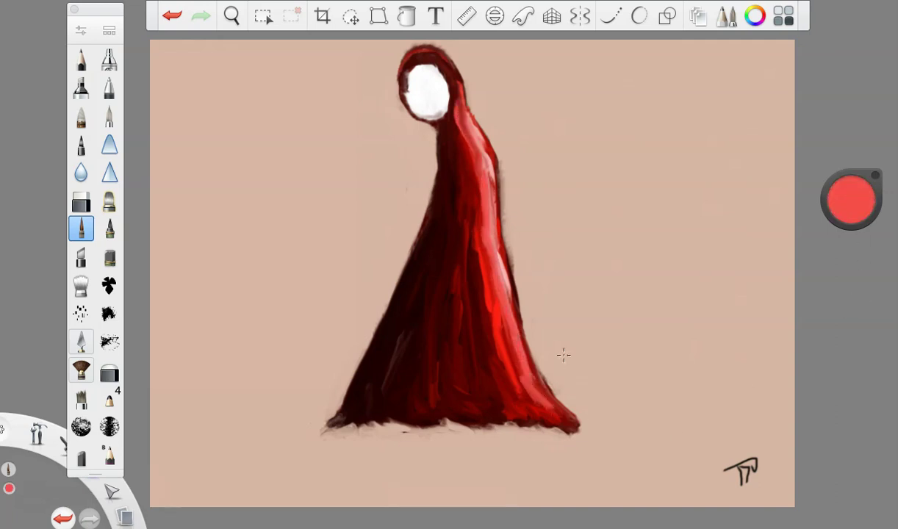
drag(856, 203, 852, 246)
mouse_move(434, 110)
mouse_down()
mouse_move(472, 200)
mouse_move(487, 344)
mouse_move(481, 302)
mouse_move(521, 408)
mouse_move(486, 345)
mouse_up()
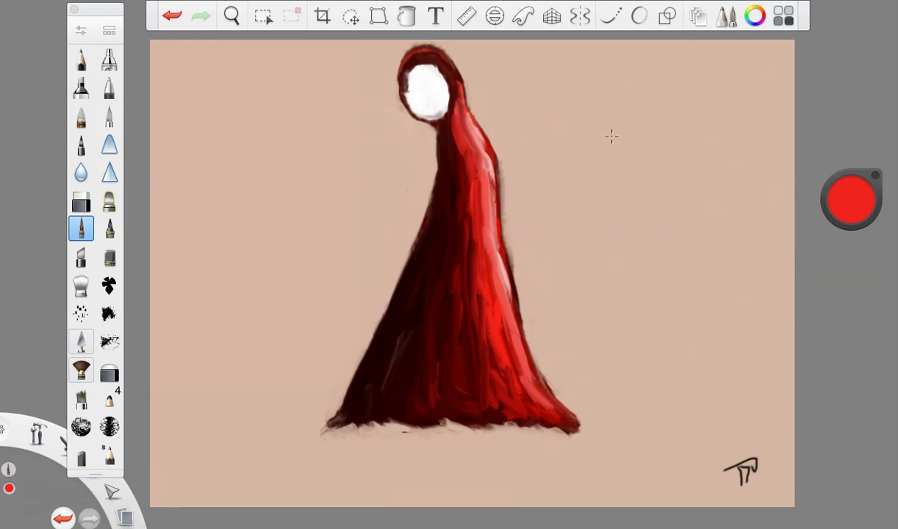
Darken the red in stages and blend strokes beside the face and down the cloak's middle folds into the shadow
drag(845, 206, 842, 301)
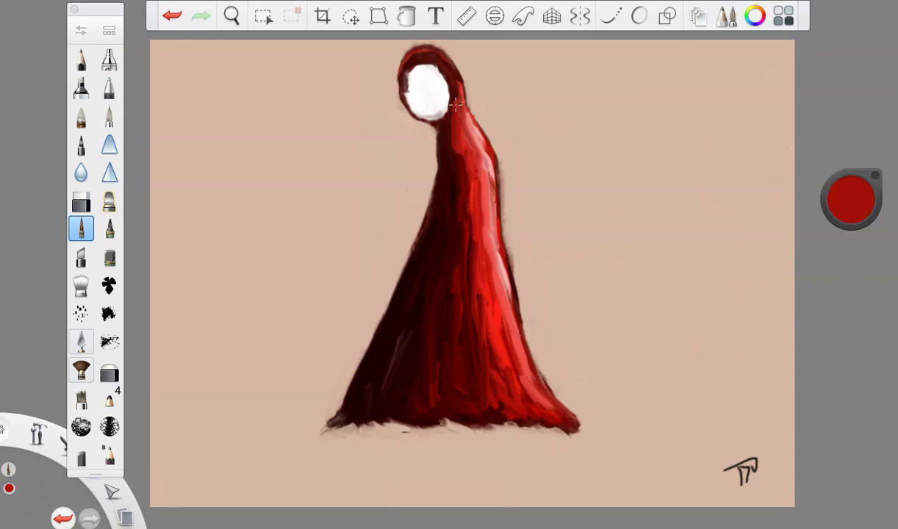
mouse_move(463, 170)
mouse_down()
mouse_move(472, 263)
mouse_move(467, 380)
mouse_up()
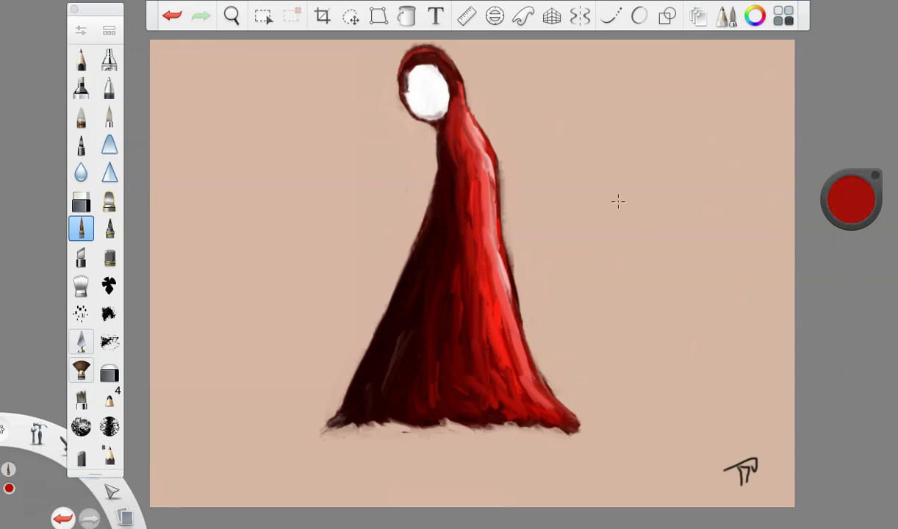
drag(876, 173, 814, 268)
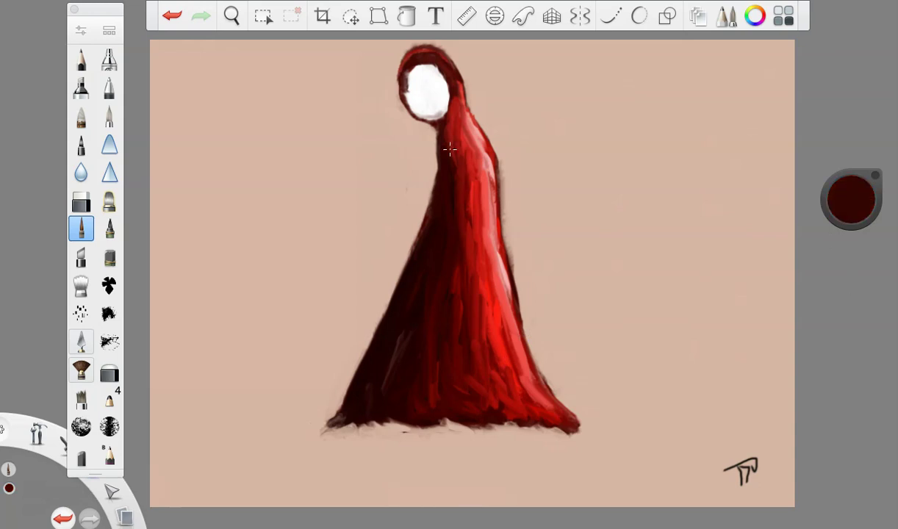
drag(452, 108, 455, 158)
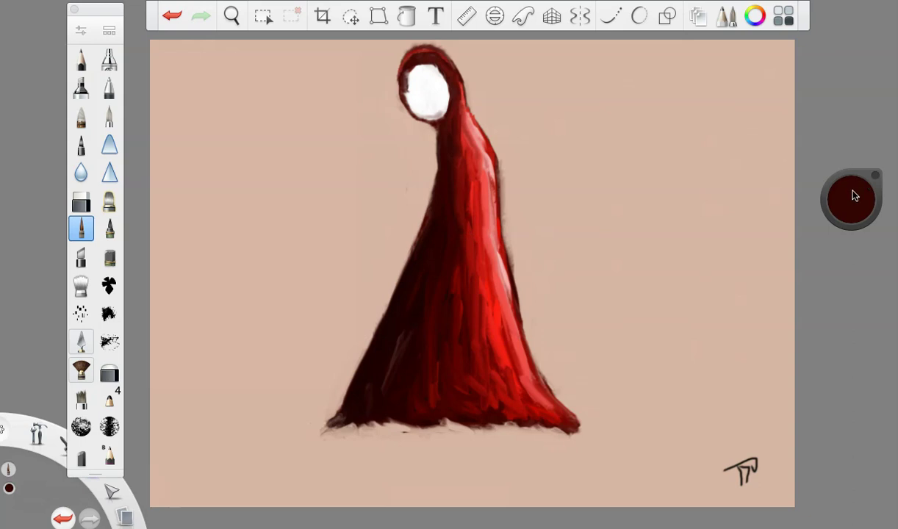
drag(854, 196, 851, 155)
drag(468, 189, 450, 280)
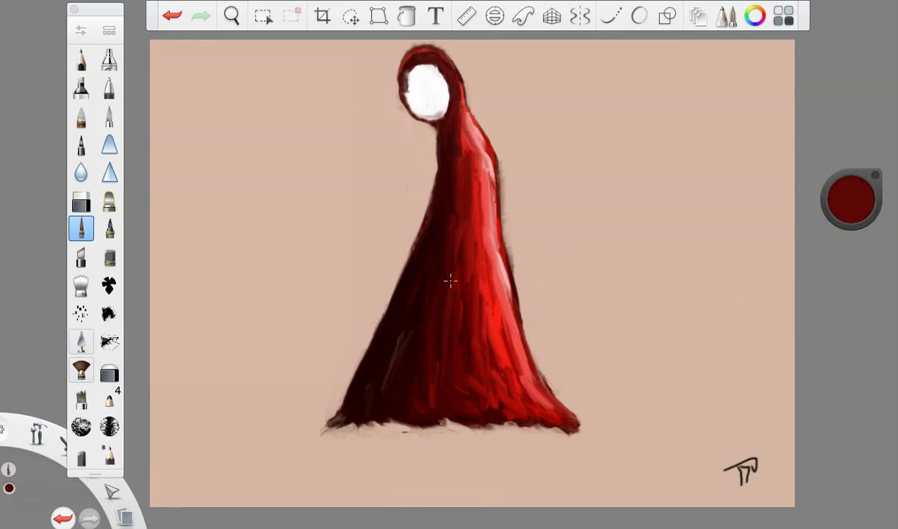
Change the colour to white and repaint the face into a clean, full oval inside the hood
drag(864, 205, 860, 110)
mouse_move(410, 94)
mouse_down()
mouse_move(405, 78)
mouse_move(432, 70)
mouse_move(415, 64)
mouse_move(425, 65)
mouse_up()
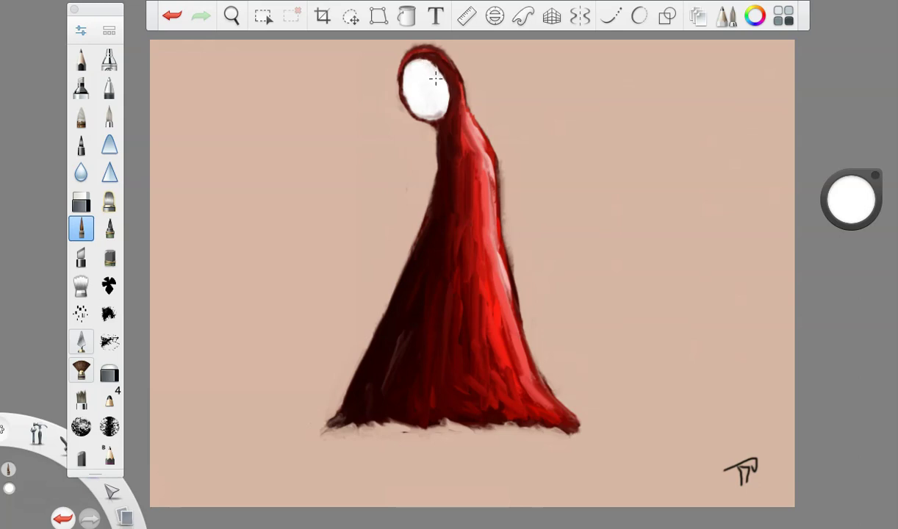
drag(413, 108, 434, 112)
drag(403, 63, 425, 75)
Switch to black, adjust the brush settings and paint two round eyes and a round mouth on the white face
click(855, 204)
click(849, 227)
click(80, 30)
click(171, 245)
click(149, 60)
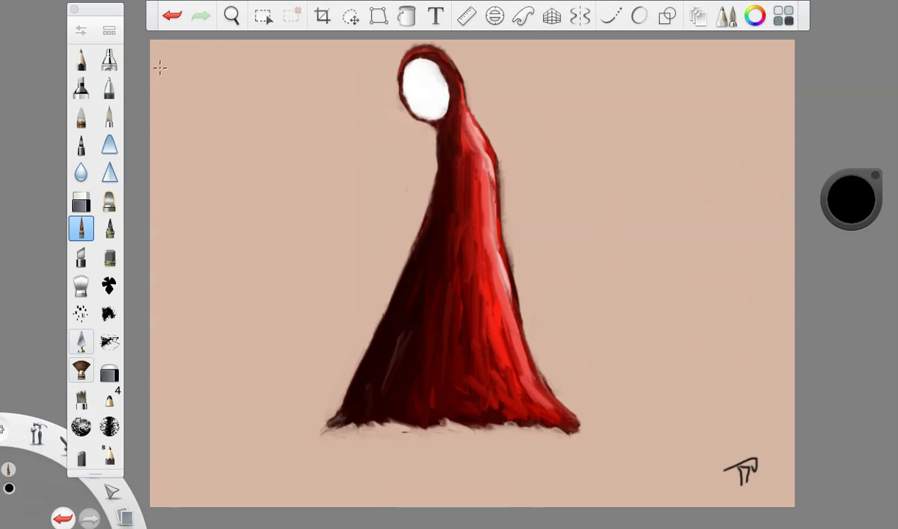
click(410, 86)
click(430, 76)
click(427, 103)
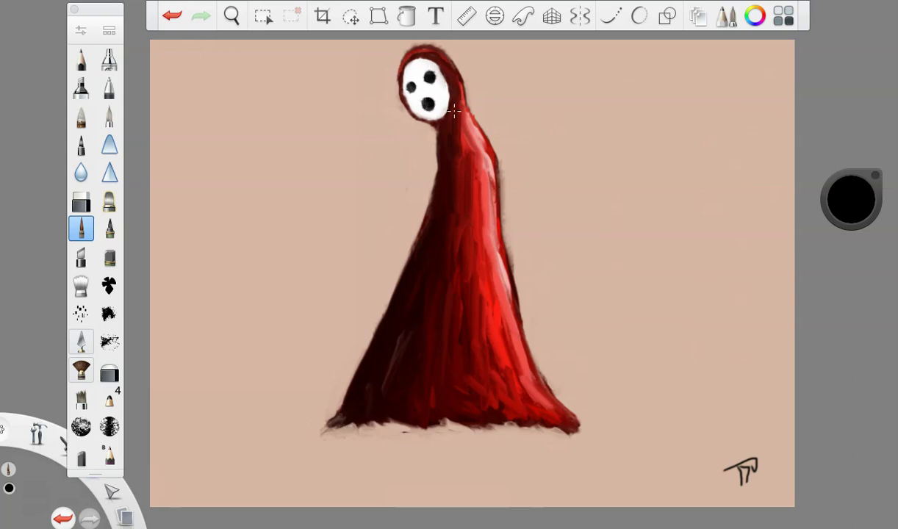
Readjust the brush settings, darken the cloak's upper left edge in black and paint a thin arm curving down from it
click(81, 32)
drag(169, 245, 170, 244)
click(149, 60)
mouse_move(432, 226)
mouse_down()
mouse_move(437, 166)
mouse_move(433, 233)
mouse_up()
drag(434, 192, 357, 311)
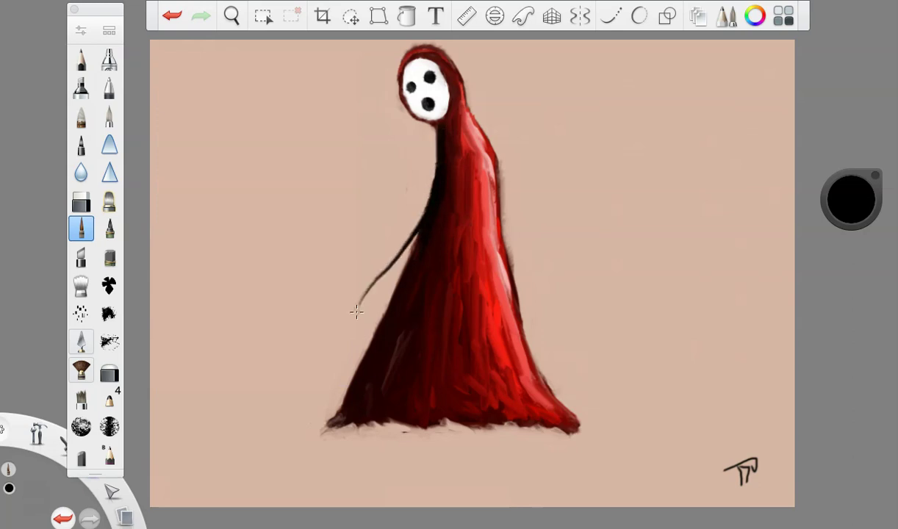
Paint a thin red arm curving out from the cloak's right side, and blend its shoulder with red and brighter red strokes
click(838, 215)
click(857, 211)
mouse_move(494, 166)
mouse_down()
mouse_move(477, 151)
mouse_move(478, 193)
mouse_up()
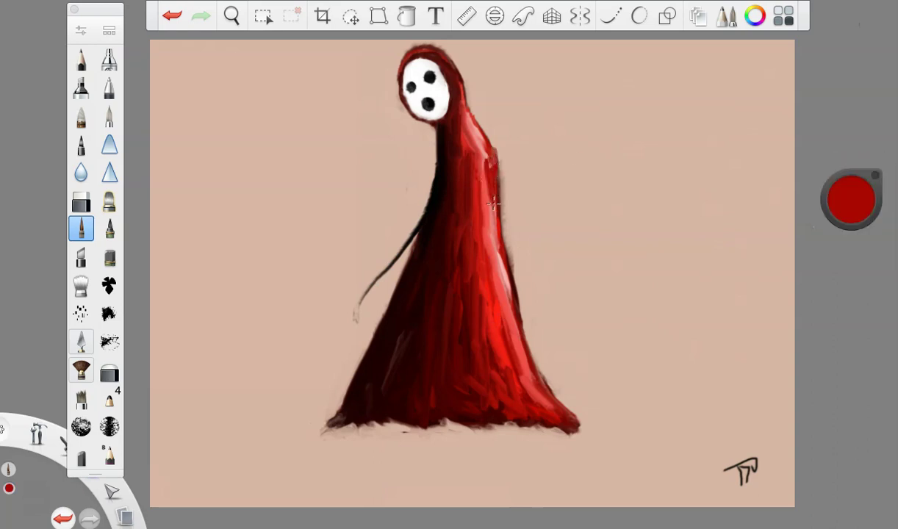
drag(498, 224, 548, 314)
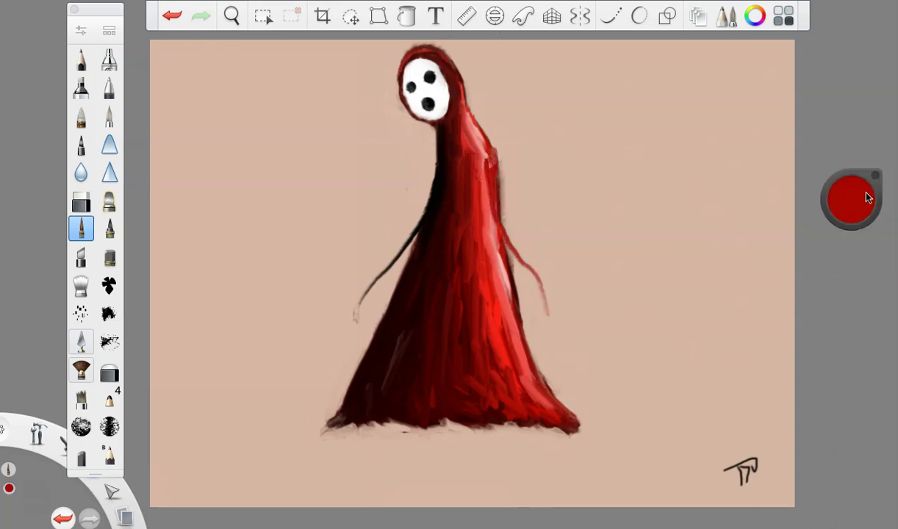
drag(867, 197, 859, 96)
mouse_move(493, 184)
mouse_down()
mouse_move(487, 147)
mouse_move(507, 253)
mouse_up()
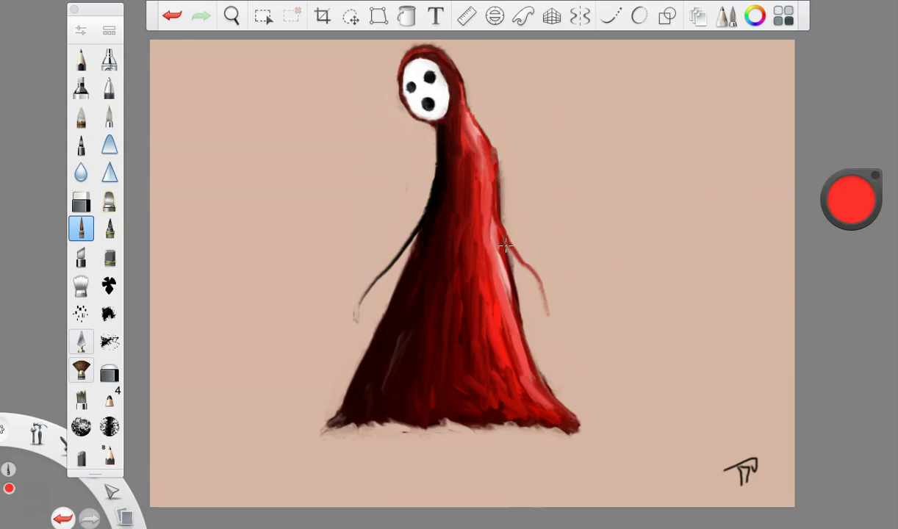